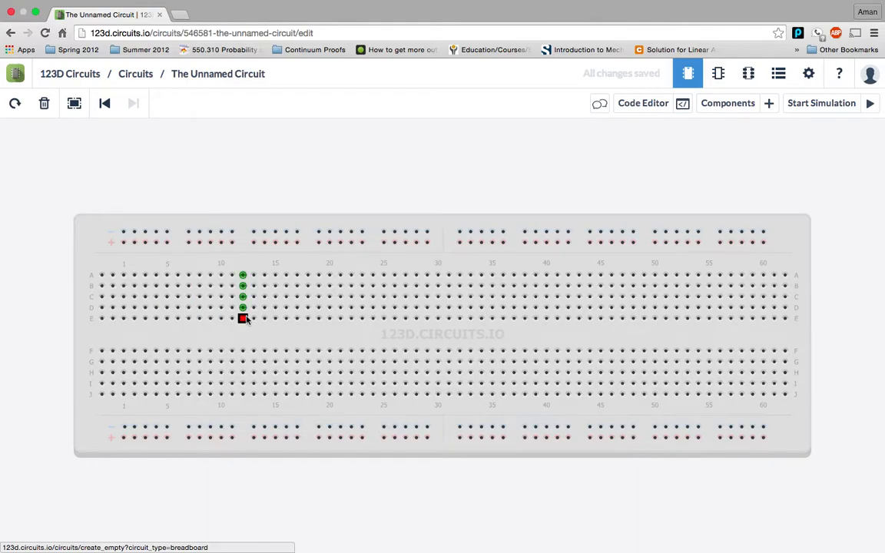
Add a resistor from the component library and place it vertically in column 5 of the breadboard, spanning rows A to E.
{"action": "left_click", "coordinate": [749, 112]}
{"action": "left_click_drag", "start_coordinate": [86, 464], "coordinate": [150, 316]}
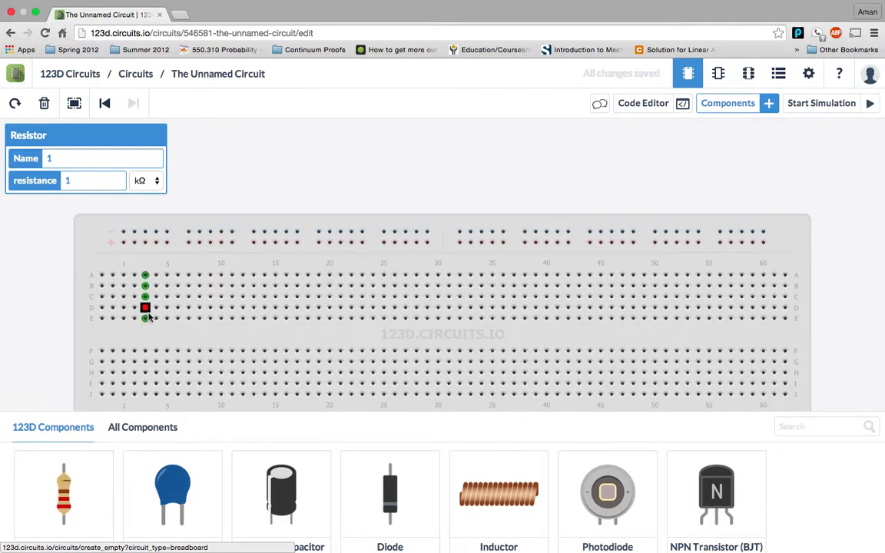
{"action": "scroll", "coordinate": [150, 317], "scroll_direction": "down", "scroll_amount": 10}
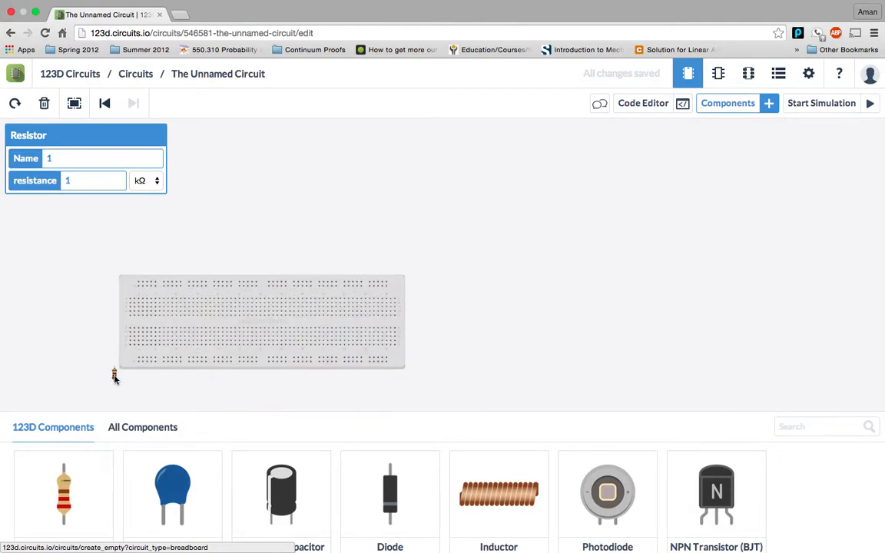
{"action": "left_click_drag", "start_coordinate": [113, 376], "coordinate": [154, 309]}
{"action": "scroll", "coordinate": [166, 332], "scroll_direction": "up", "scroll_amount": 5}
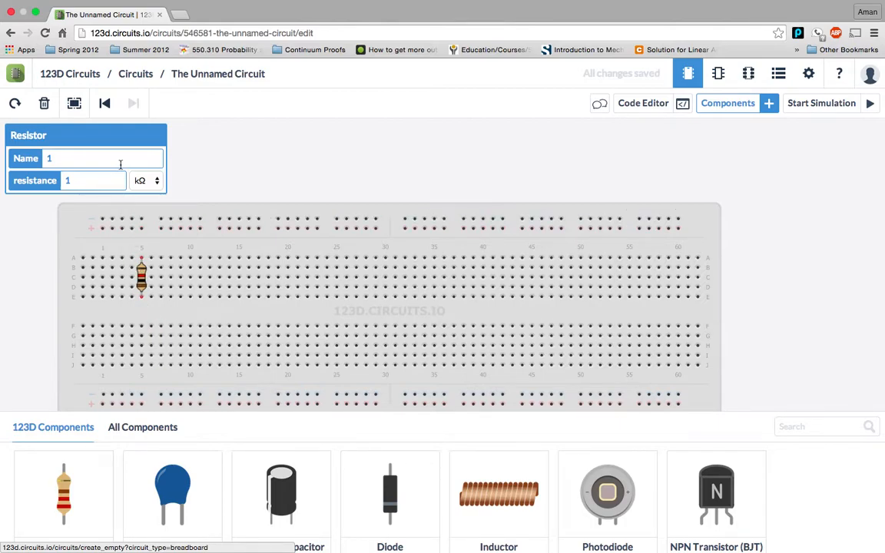
Rotate the resistor to horizontal and place it in row B between columns 1 and 5.
{"action": "left_click", "coordinate": [17, 105]}
{"action": "left_click", "coordinate": [17, 104]}
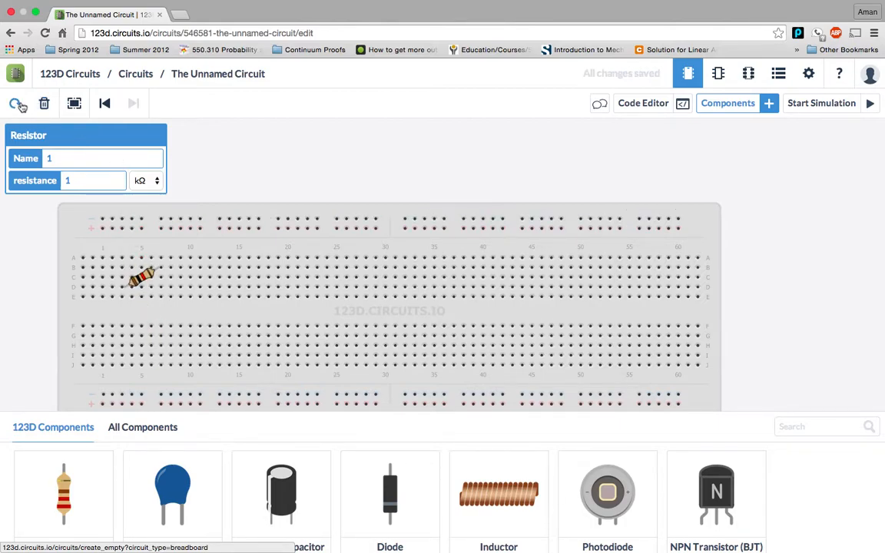
{"action": "left_click", "coordinate": [18, 105]}
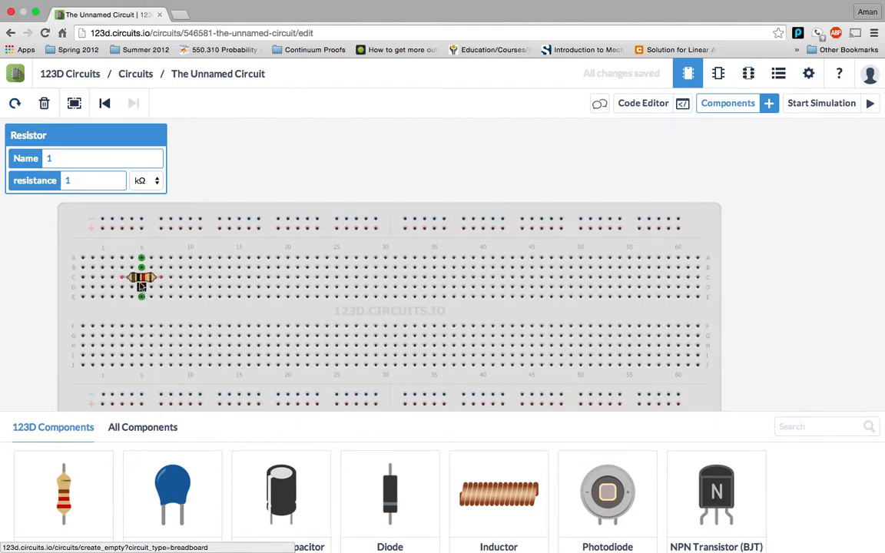
{"action": "mouse_move", "coordinate": [139, 282]}
{"action": "left_mouse_down"}
{"action": "mouse_move", "coordinate": [125, 265]}
{"action": "mouse_move", "coordinate": [140, 281]}
{"action": "mouse_move", "coordinate": [124, 273]}
{"action": "mouse_move", "coordinate": [158, 275]}
{"action": "mouse_move", "coordinate": [151, 271]}
{"action": "left_mouse_up"}
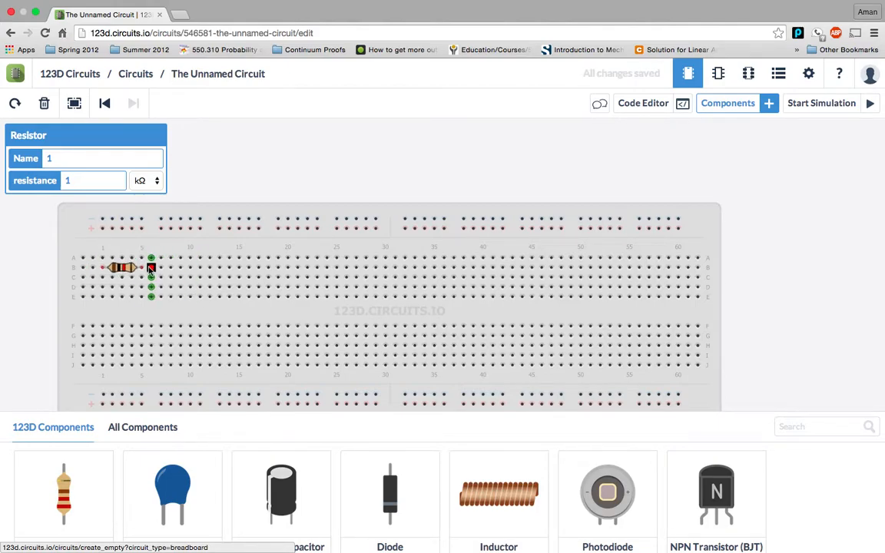
Set the resistor's resistance to 100 Ω.
{"action": "left_click", "coordinate": [100, 178]}
{"action": "type", "text": "00"}
{"action": "left_click", "coordinate": [146, 180]}
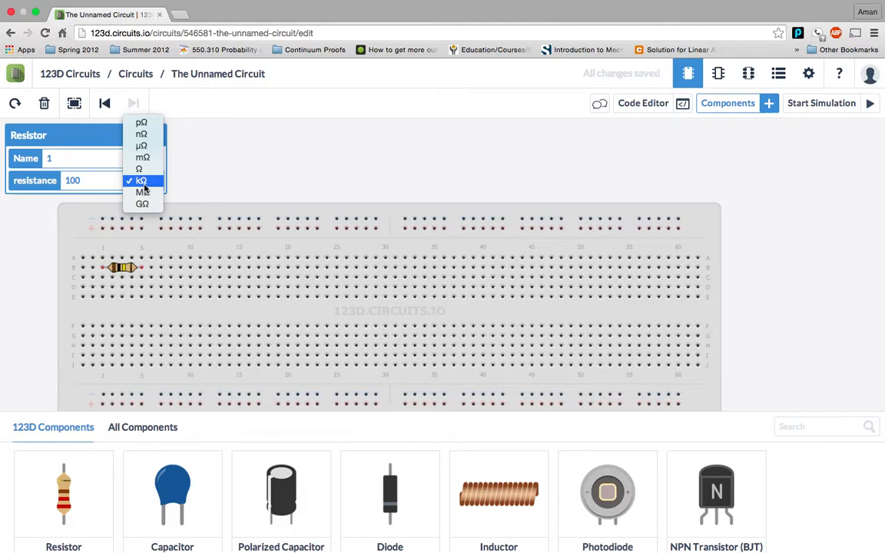
{"action": "left_click", "coordinate": [146, 169]}
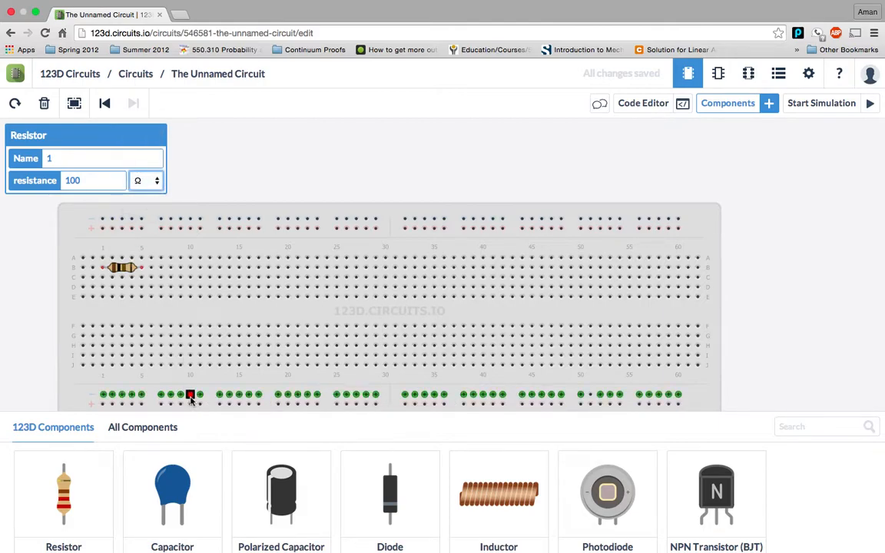
Add a 9V battery beside the breadboard, near the column 60 end of the upper power rails.
{"action": "scroll", "coordinate": [391, 476], "scroll_direction": "down", "scroll_amount": 3}
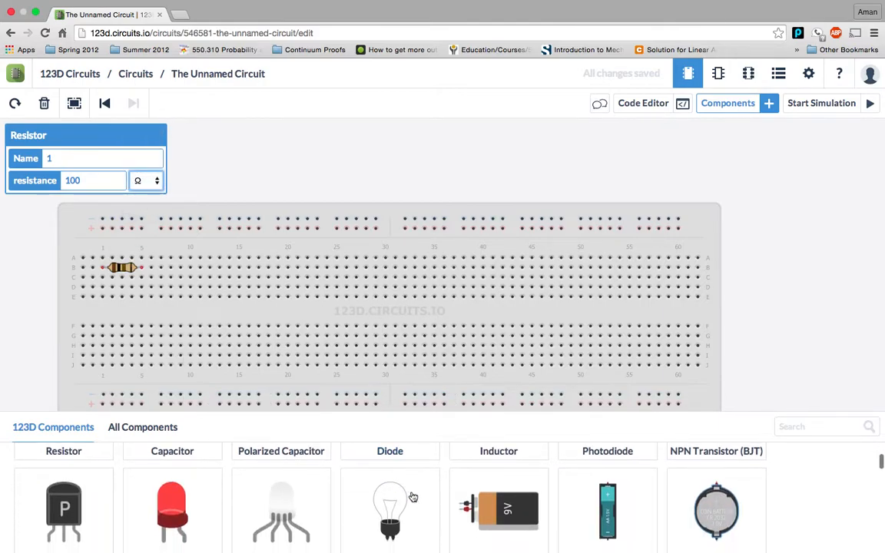
{"action": "left_click", "coordinate": [508, 524]}
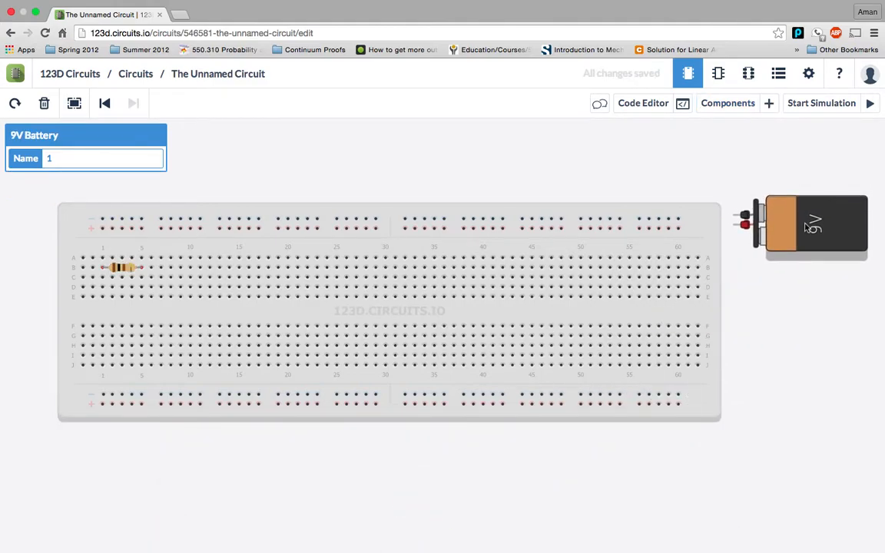
{"action": "left_click", "coordinate": [807, 232]}
Wire the battery's positive terminal to the upper + rail and its negative terminal to the upper − rail at column 60.
{"action": "left_click", "coordinate": [736, 225]}
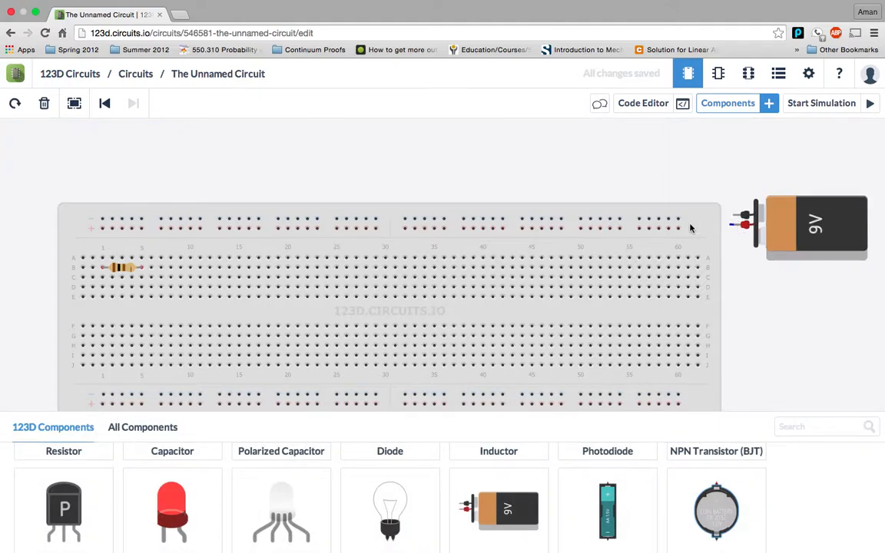
{"action": "left_click", "coordinate": [679, 228]}
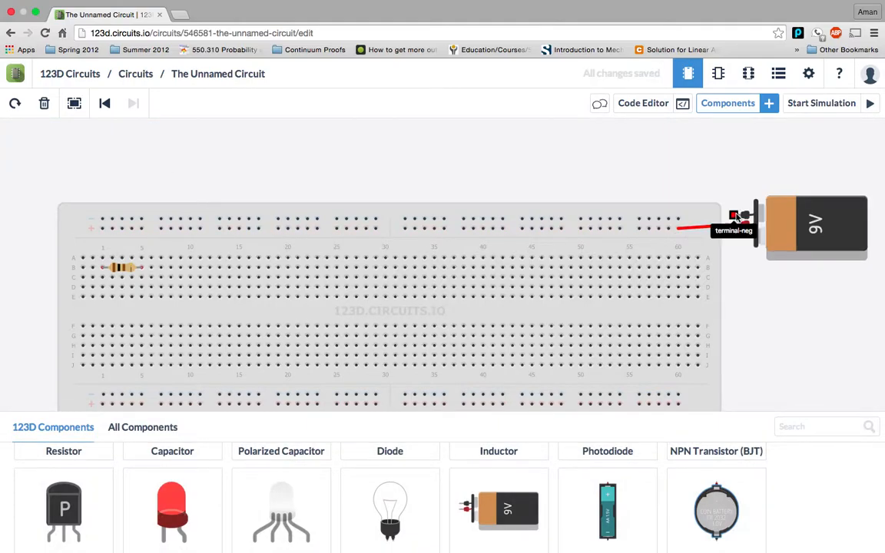
{"action": "left_click", "coordinate": [735, 217]}
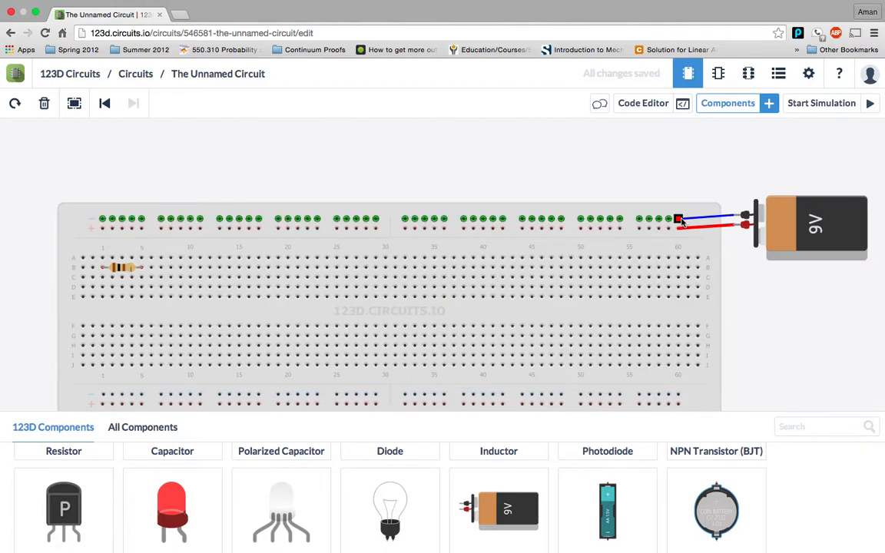
{"action": "left_click", "coordinate": [680, 220]}
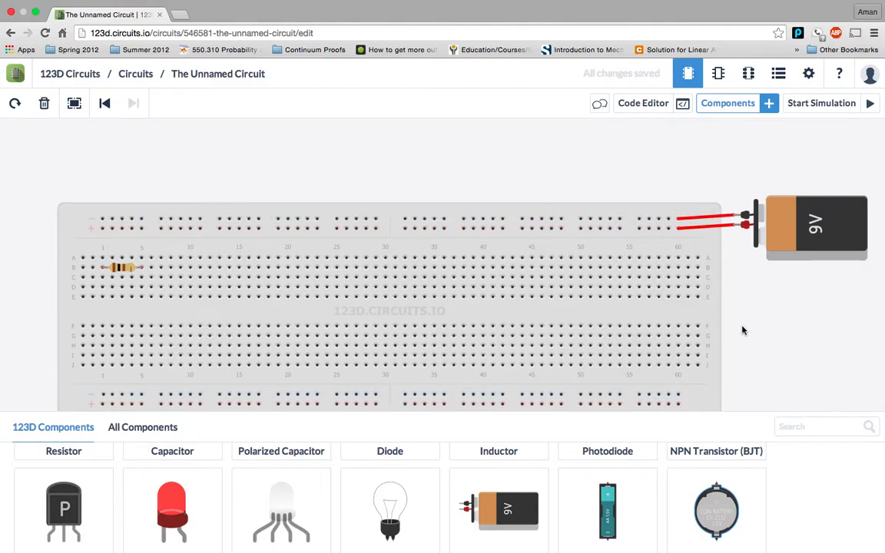
Wire the upper + rail to hole A1 and the upper − rail to hole A5, connecting both ends of the resistor.
{"action": "scroll", "coordinate": [733, 329], "scroll_direction": "down", "scroll_amount": 3}
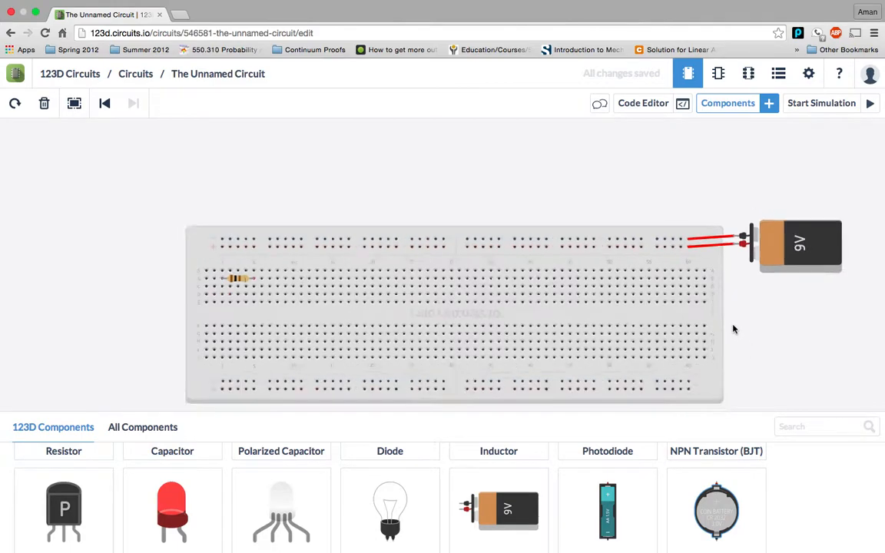
{"action": "scroll", "coordinate": [733, 328], "scroll_direction": "up", "scroll_amount": 5}
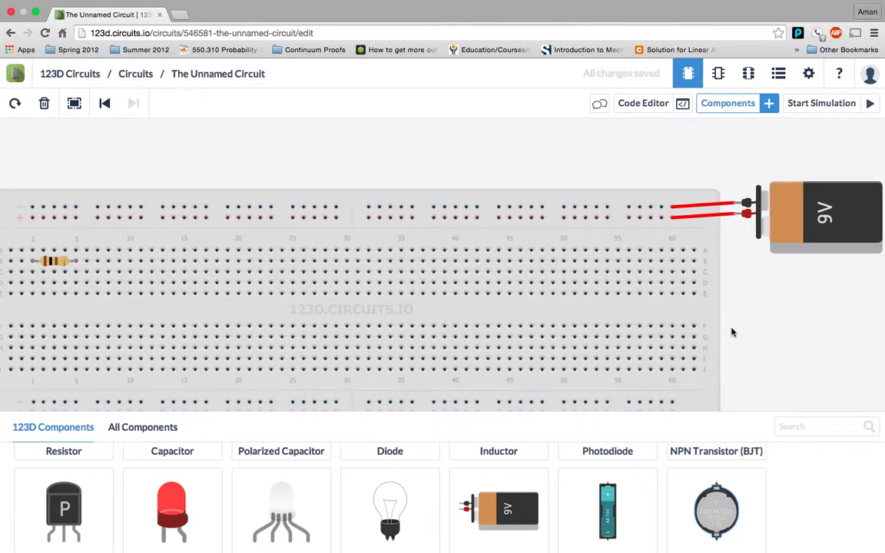
{"action": "scroll", "coordinate": [711, 323], "scroll_direction": "down", "scroll_amount": 2}
{"action": "scroll", "coordinate": [712, 324], "scroll_direction": "up", "scroll_amount": 1}
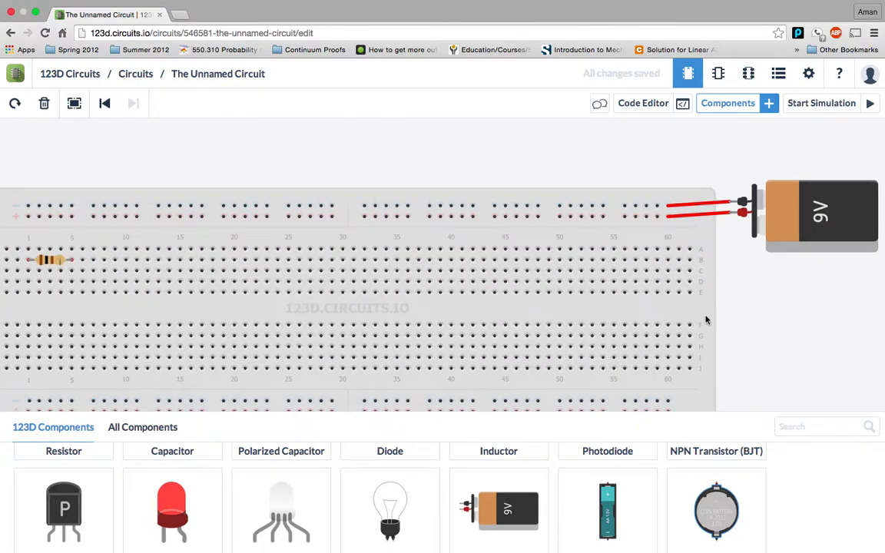
{"action": "scroll", "coordinate": [710, 321], "scroll_direction": "down", "scroll_amount": 3}
{"action": "scroll", "coordinate": [708, 321], "scroll_direction": "up", "scroll_amount": 2}
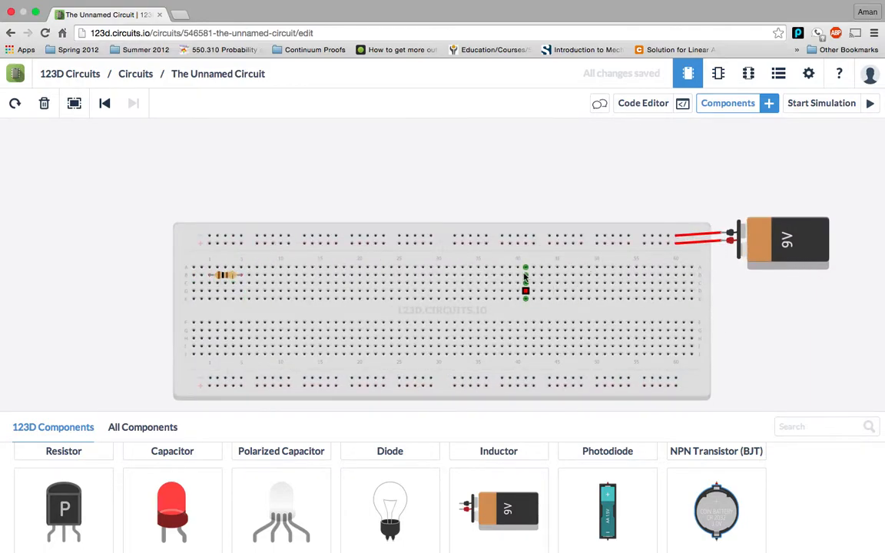
{"action": "scroll", "coordinate": [237, 272], "scroll_direction": "up", "scroll_amount": 1}
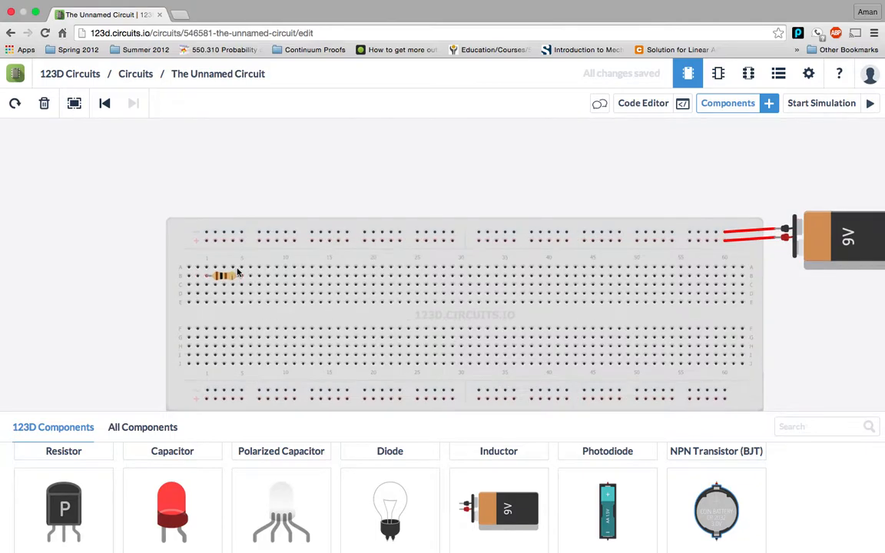
{"action": "scroll", "coordinate": [237, 272], "scroll_direction": "up", "scroll_amount": 2}
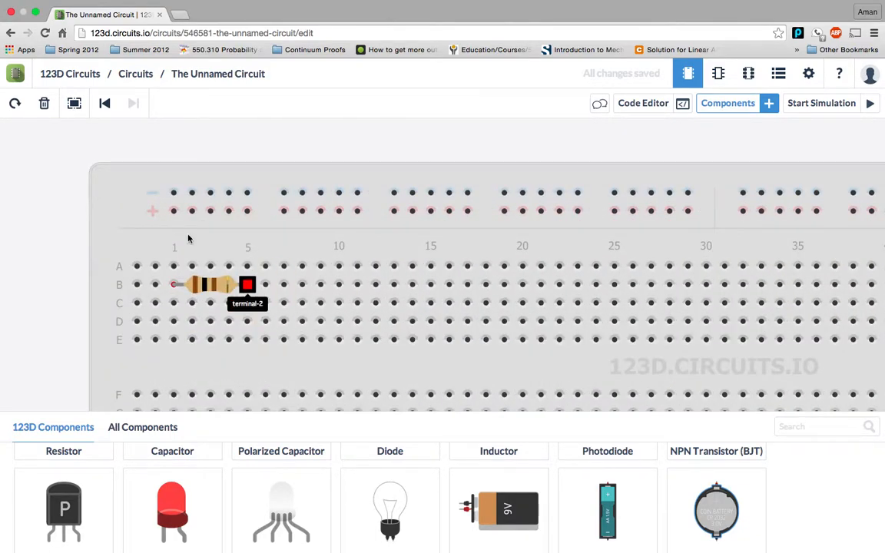
{"action": "left_click", "coordinate": [174, 212]}
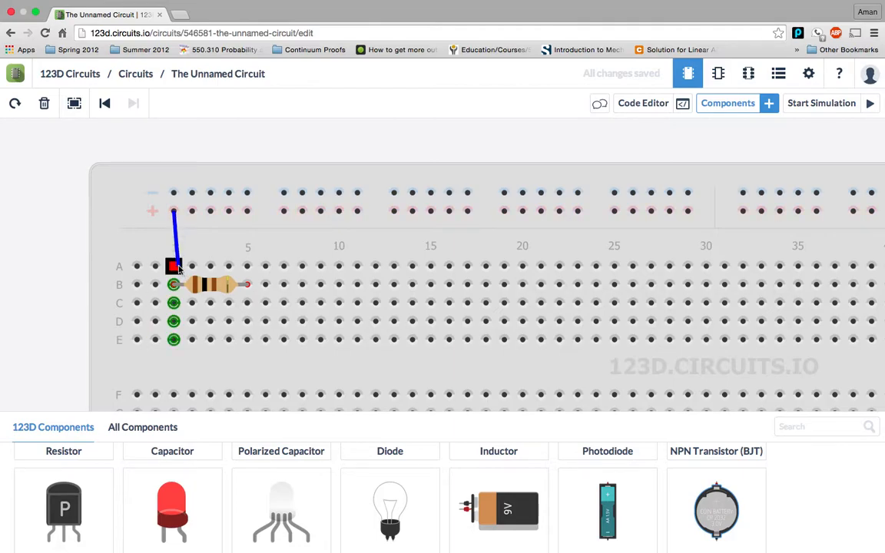
{"action": "left_click", "coordinate": [285, 215]}
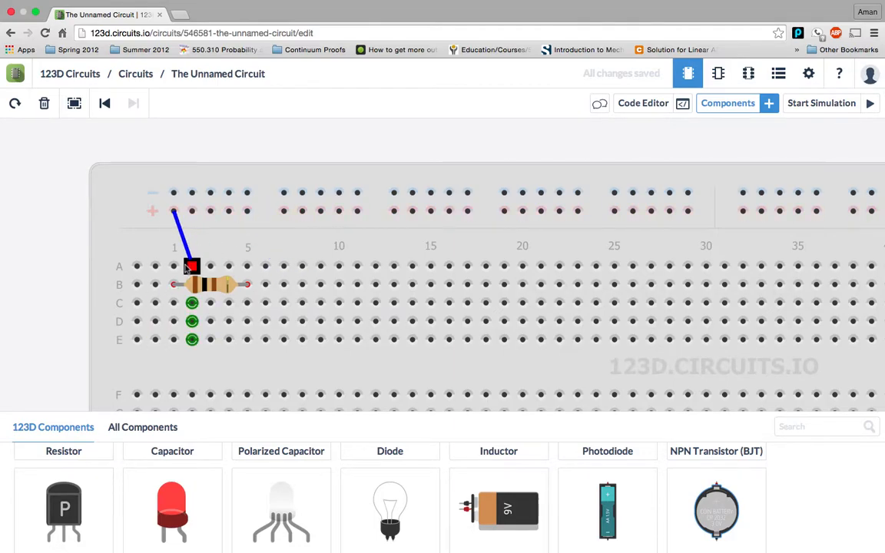
{"action": "left_click", "coordinate": [174, 266]}
{"action": "left_click", "coordinate": [248, 192]}
{"action": "left_click", "coordinate": [248, 266]}
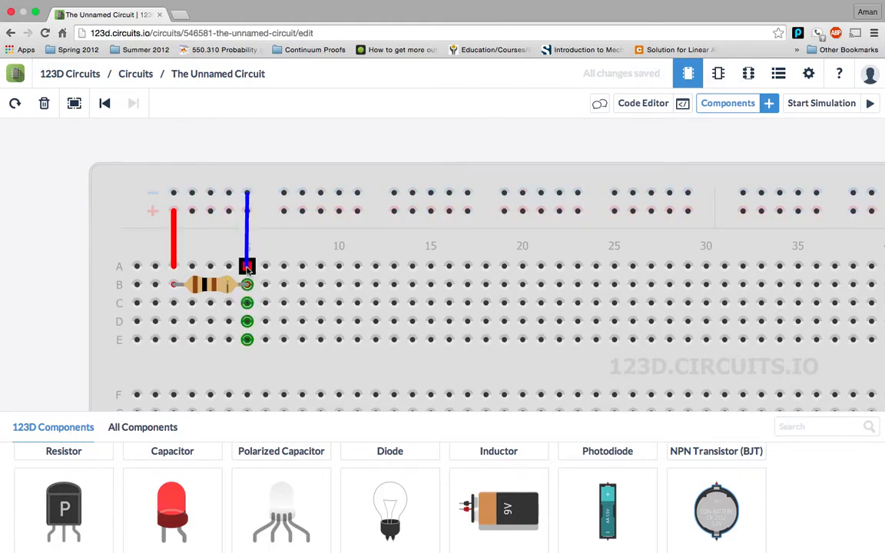
{"action": "left_click", "coordinate": [248, 267]}
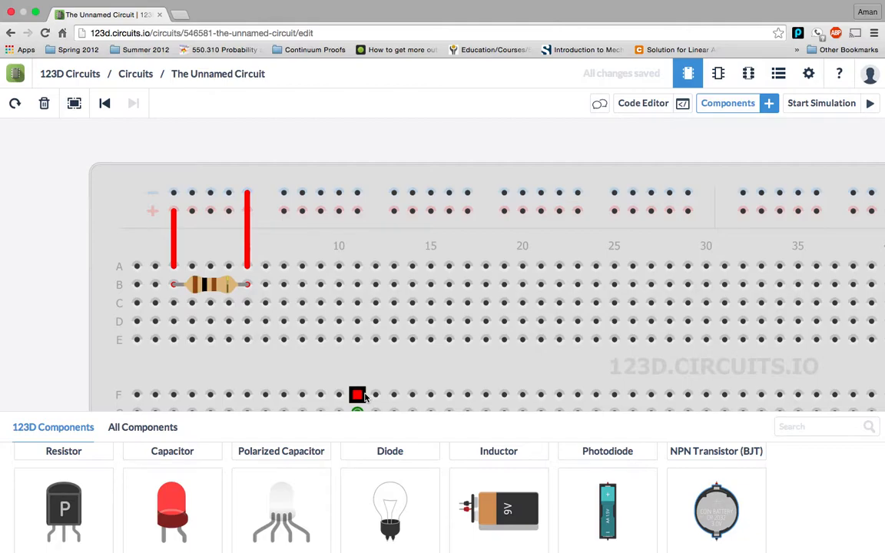
Add a multimeter from the component library and place it above the breadboard, over the resistor.
{"action": "scroll", "coordinate": [407, 349], "scroll_direction": "down", "scroll_amount": 10}
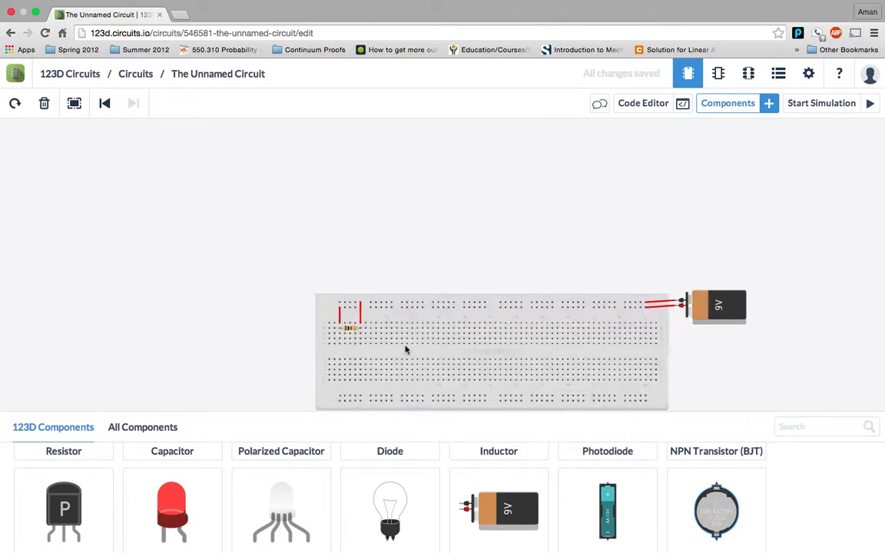
{"action": "scroll", "coordinate": [418, 388], "scroll_direction": "up", "scroll_amount": 8}
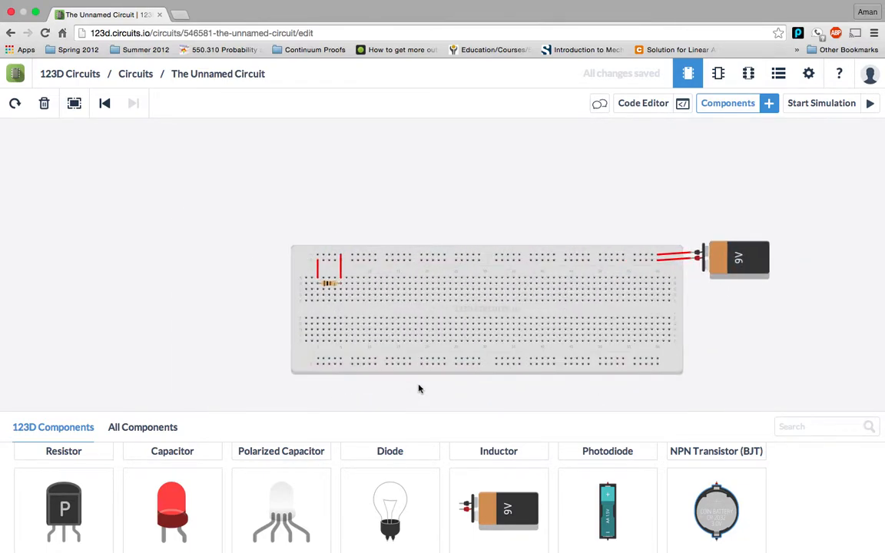
{"action": "scroll", "coordinate": [419, 388], "scroll_direction": "up", "scroll_amount": 3}
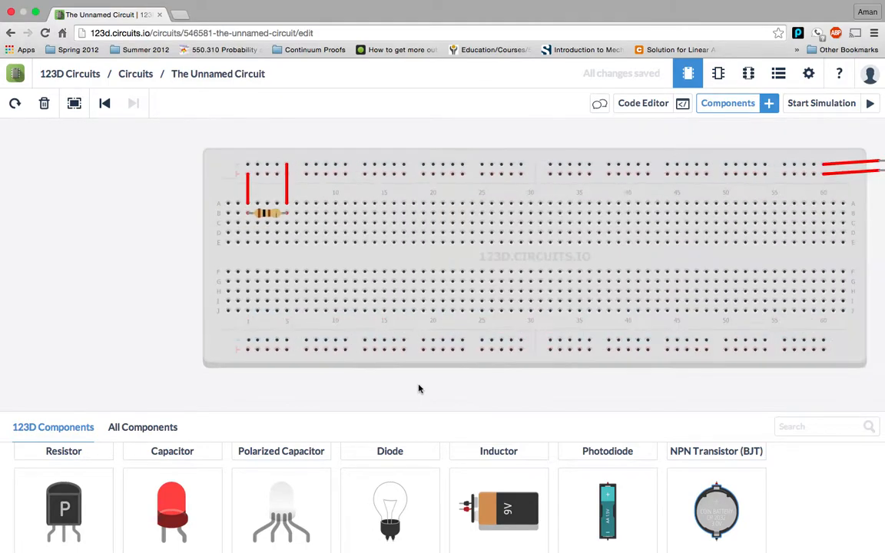
{"action": "scroll", "coordinate": [464, 396], "scroll_direction": "down", "scroll_amount": 2}
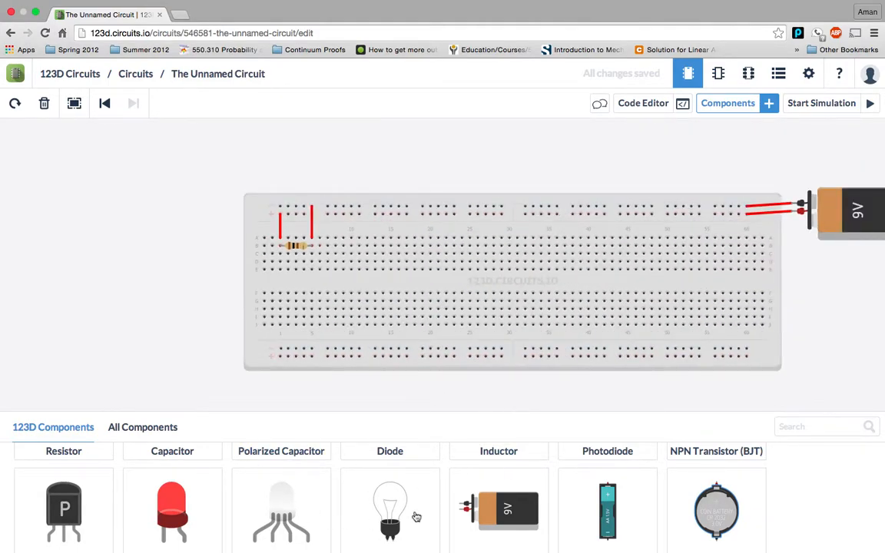
{"action": "scroll", "coordinate": [416, 516], "scroll_direction": "down", "scroll_amount": 2}
{"action": "scroll", "coordinate": [416, 516], "scroll_direction": "down", "scroll_amount": 3}
{"action": "scroll", "coordinate": [415, 516], "scroll_direction": "up", "scroll_amount": 1}
{"action": "scroll", "coordinate": [416, 516], "scroll_direction": "up", "scroll_amount": 1}
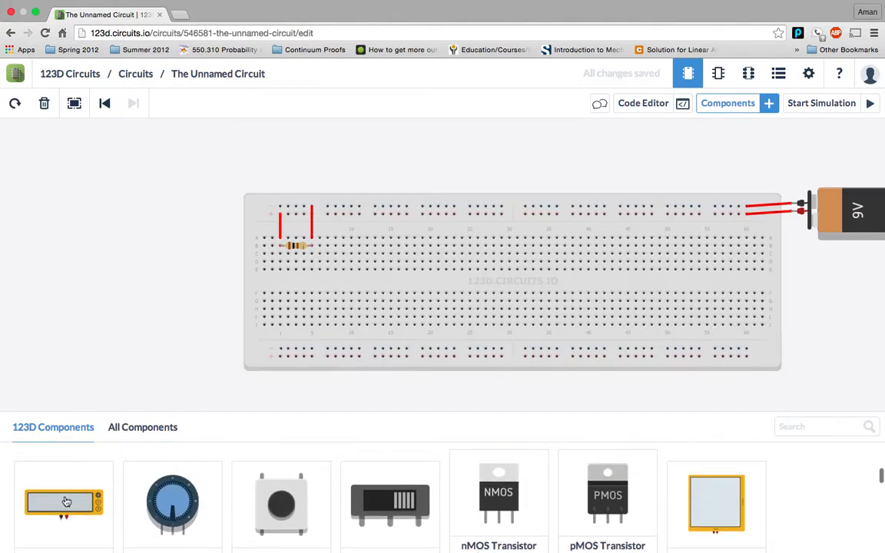
{"action": "left_click_drag", "start_coordinate": [69, 497], "coordinate": [293, 176]}
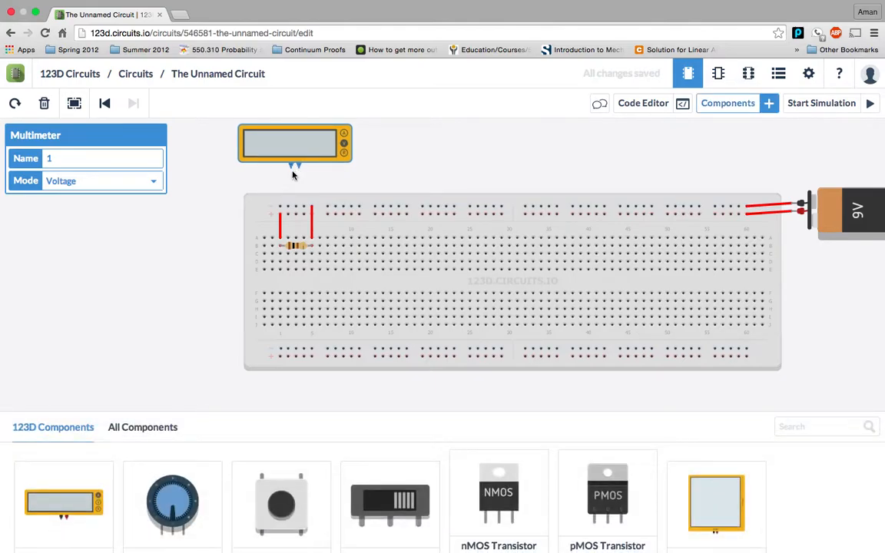
Wire the multimeter's black terminal to hole C5 and its red terminal to hole C1, across the resistor.
{"action": "left_click", "coordinate": [292, 170]}
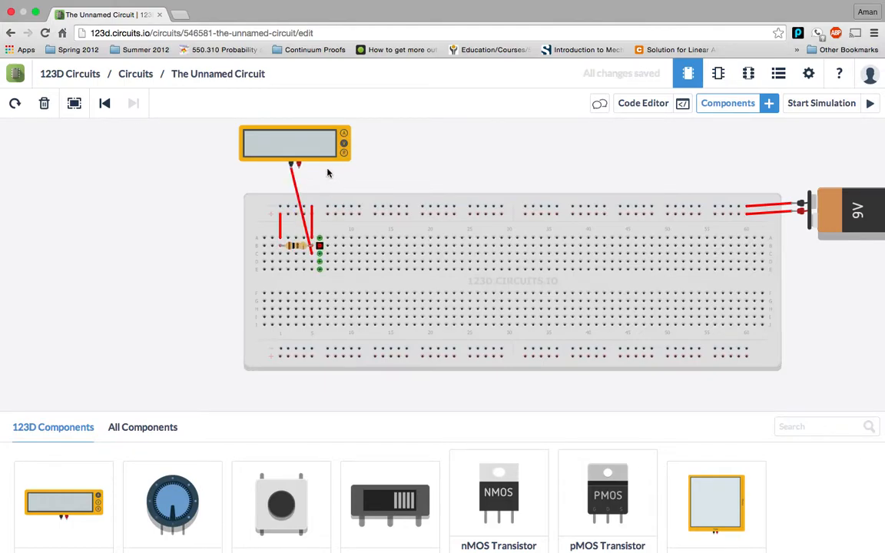
{"action": "left_click", "coordinate": [290, 165]}
{"action": "left_click", "coordinate": [288, 251]}
{"action": "left_click_drag", "start_coordinate": [288, 252], "coordinate": [280, 259]}
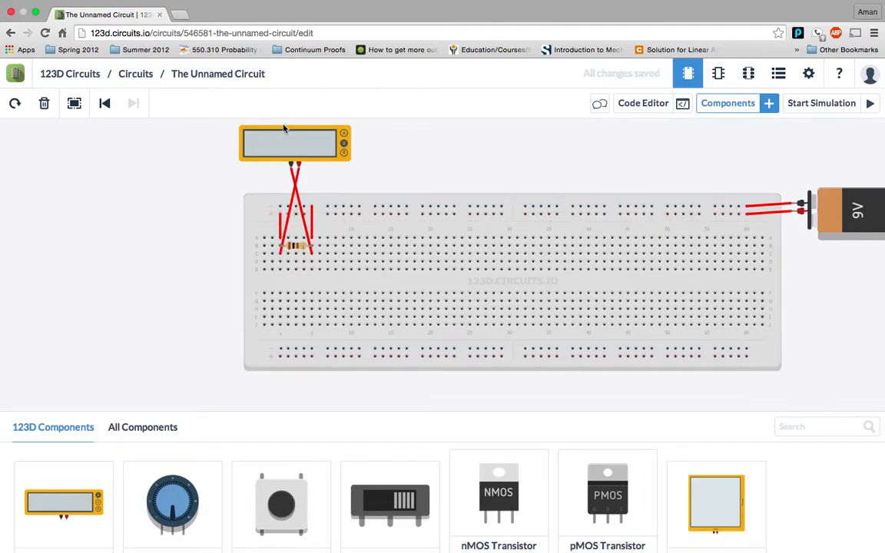
Rotate the multimeter 180 degrees and move it below the resistor onto the lower half of the breadboard so its leads no longer cross.
{"action": "left_click", "coordinate": [294, 143]}
{"action": "left_click", "coordinate": [14, 103]}
{"action": "left_click", "coordinate": [16, 106]}
{"action": "left_click", "coordinate": [16, 106]}
{"action": "left_click", "coordinate": [16, 106]}
{"action": "left_click", "coordinate": [16, 106]}
{"action": "left_click", "coordinate": [16, 106]}
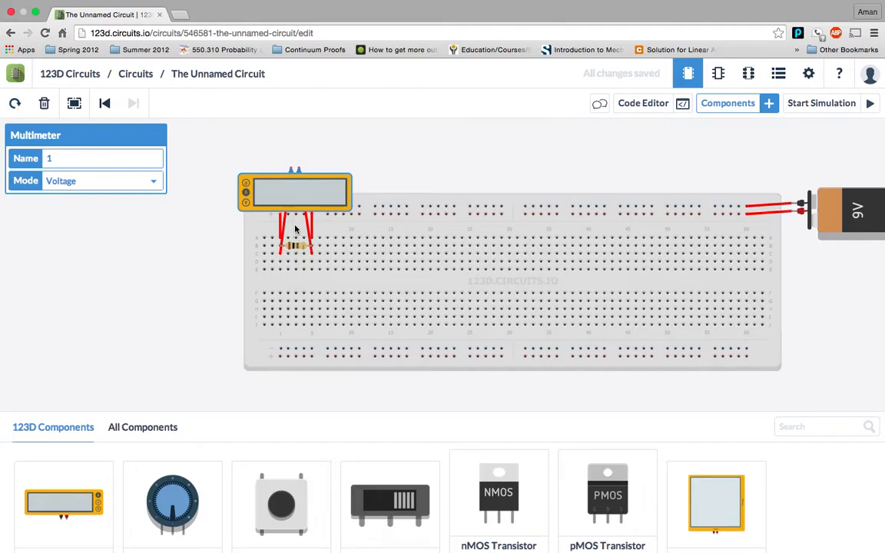
{"action": "left_click_drag", "start_coordinate": [294, 229], "coordinate": [293, 348]}
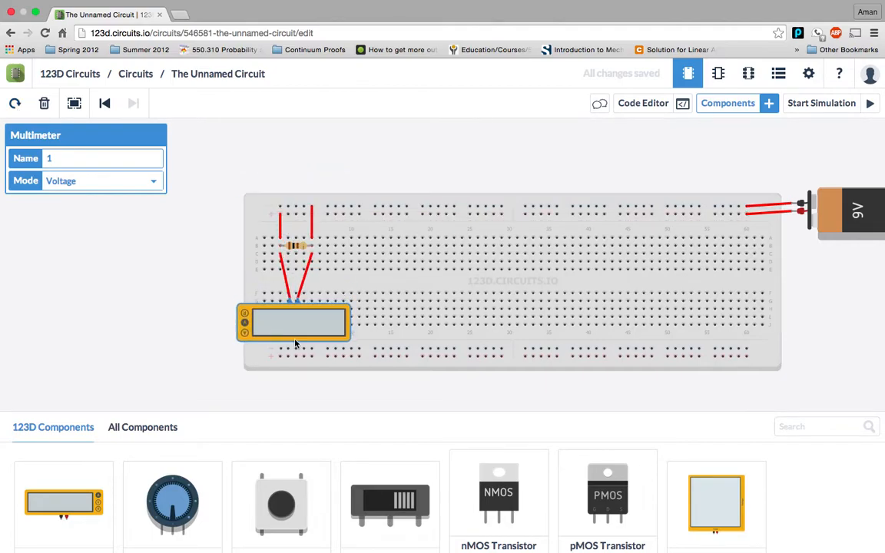
Keep the multimeter in Voltage mode and start the simulation.
{"action": "left_click", "coordinate": [96, 182]}
{"action": "left_click", "coordinate": [98, 184]}
{"action": "left_click", "coordinate": [106, 160]}
{"action": "left_click", "coordinate": [809, 113]}
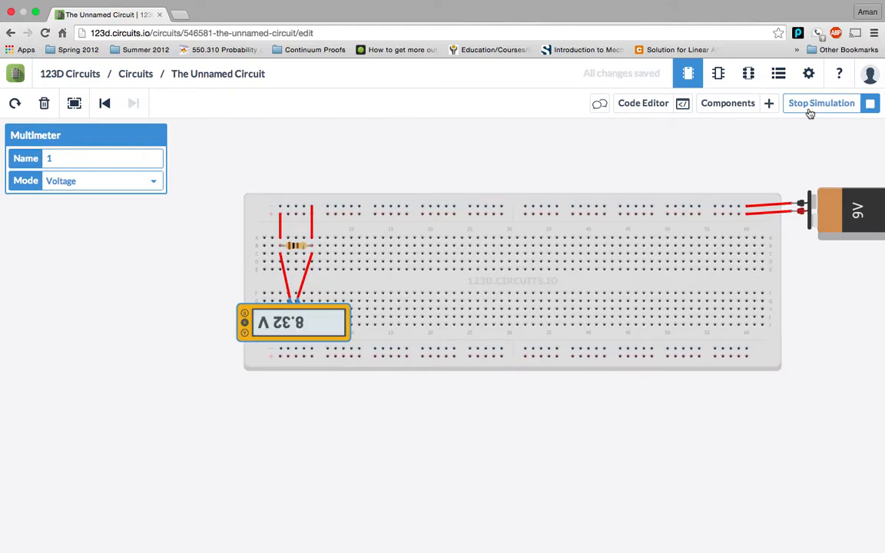